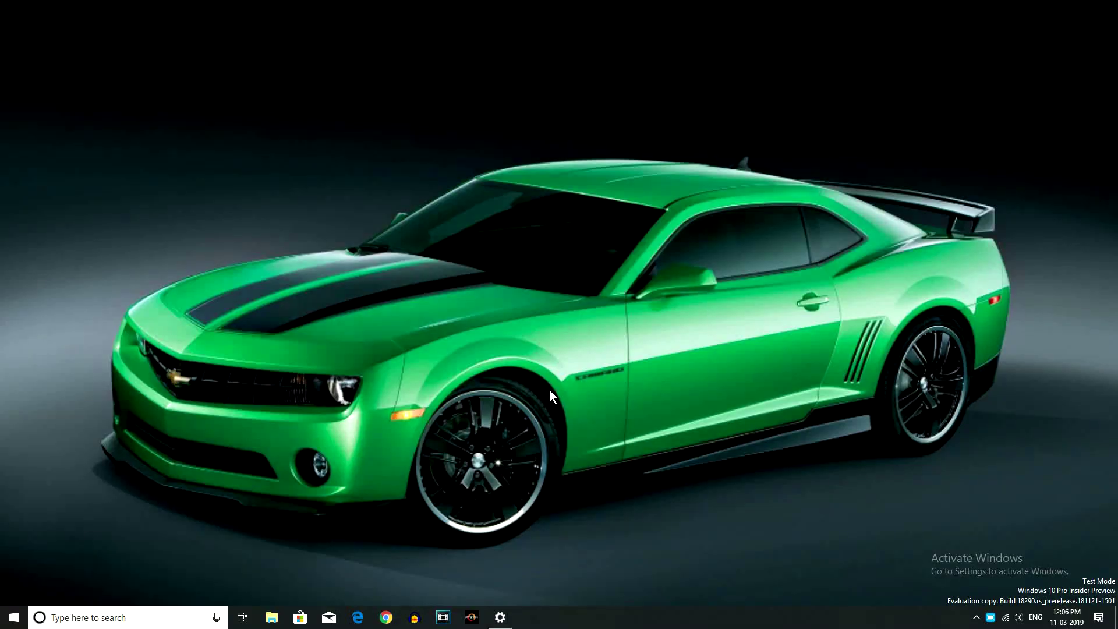
Launch Google Chrome from the taskbar.
left_click(379, 622)
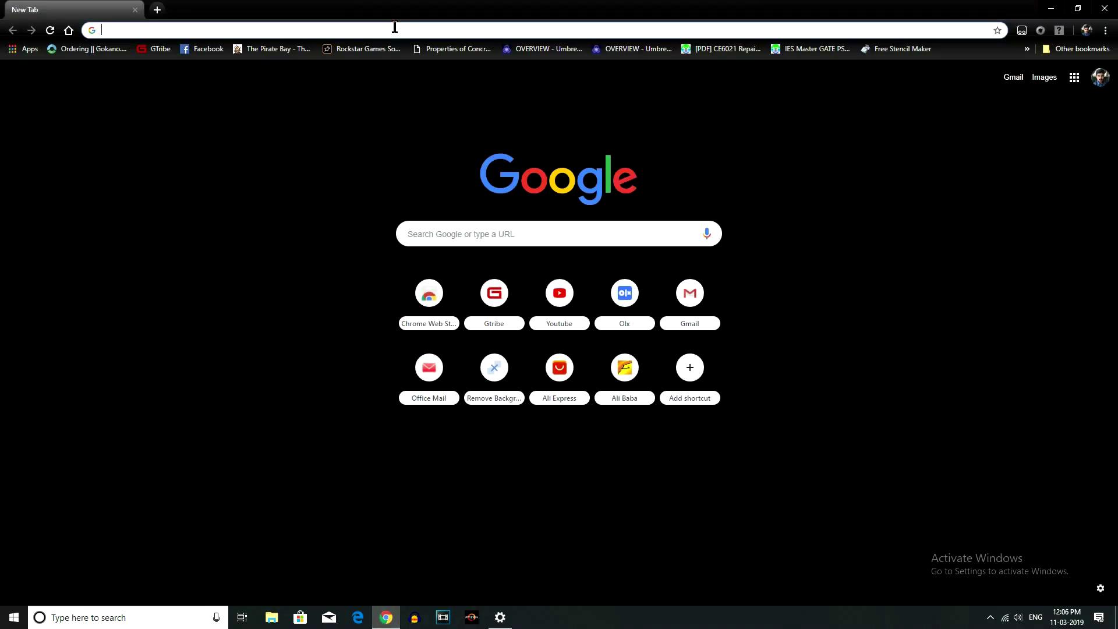
Search Google for 'tencent gaming buddy' using the omnibox suggestion.
type("te")
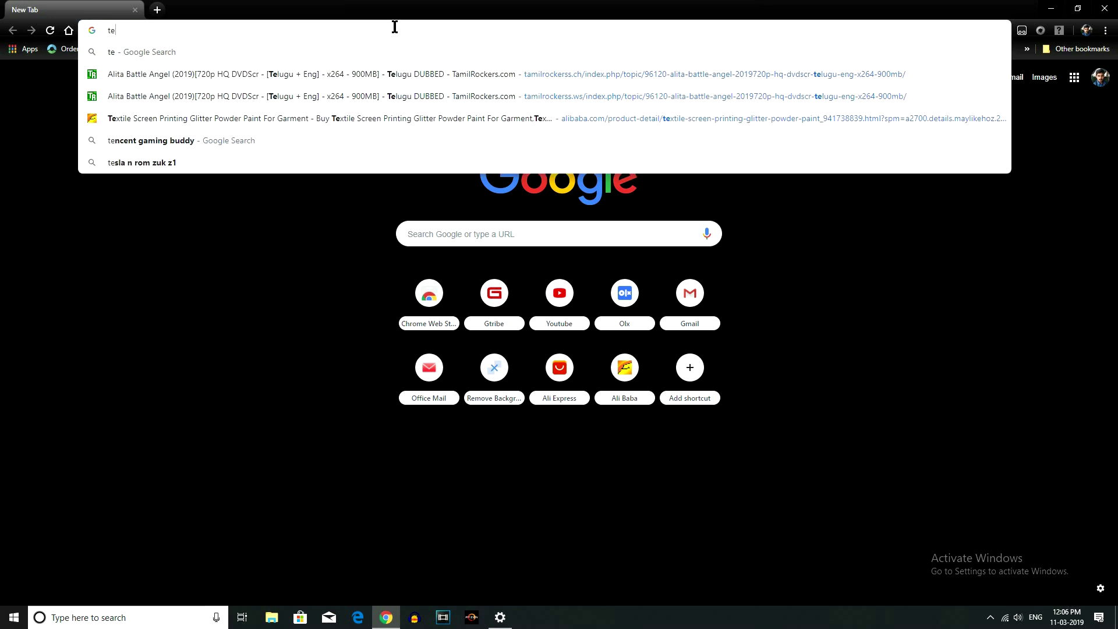
type("ncent")
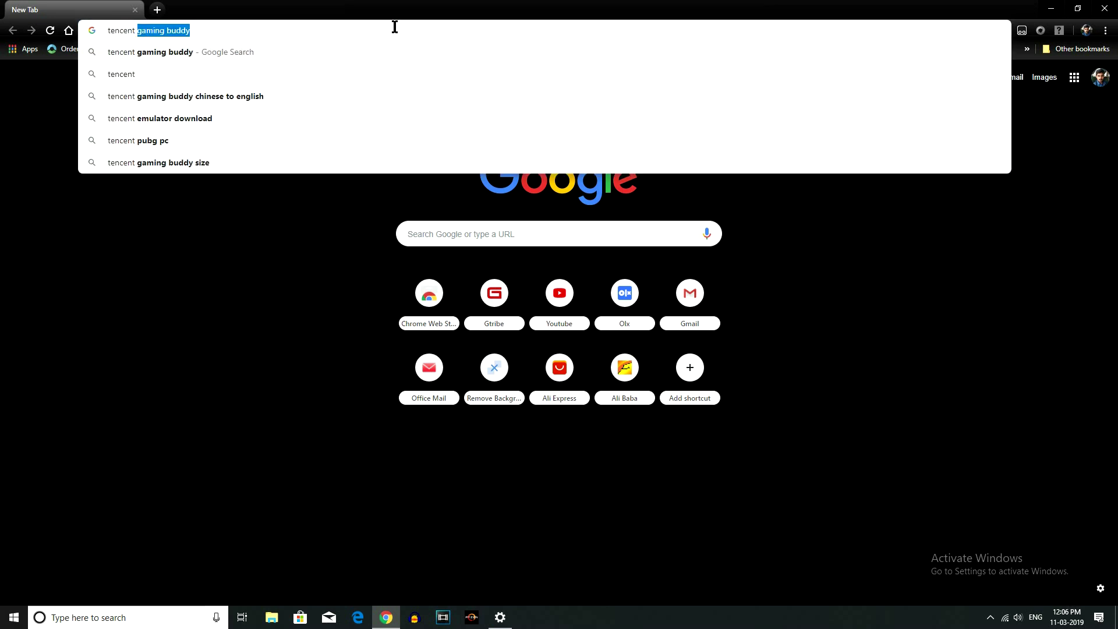
key("BackSpace")
key("BackSpace")
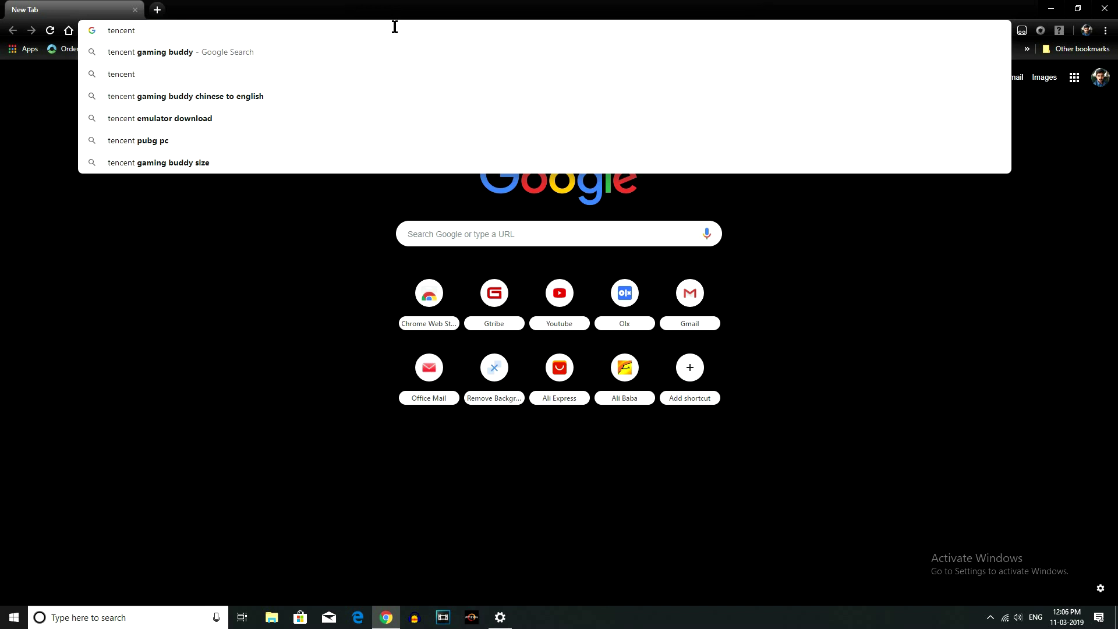
key("Down")
key("Down")
key("Up")
key("Up")
key("Return")
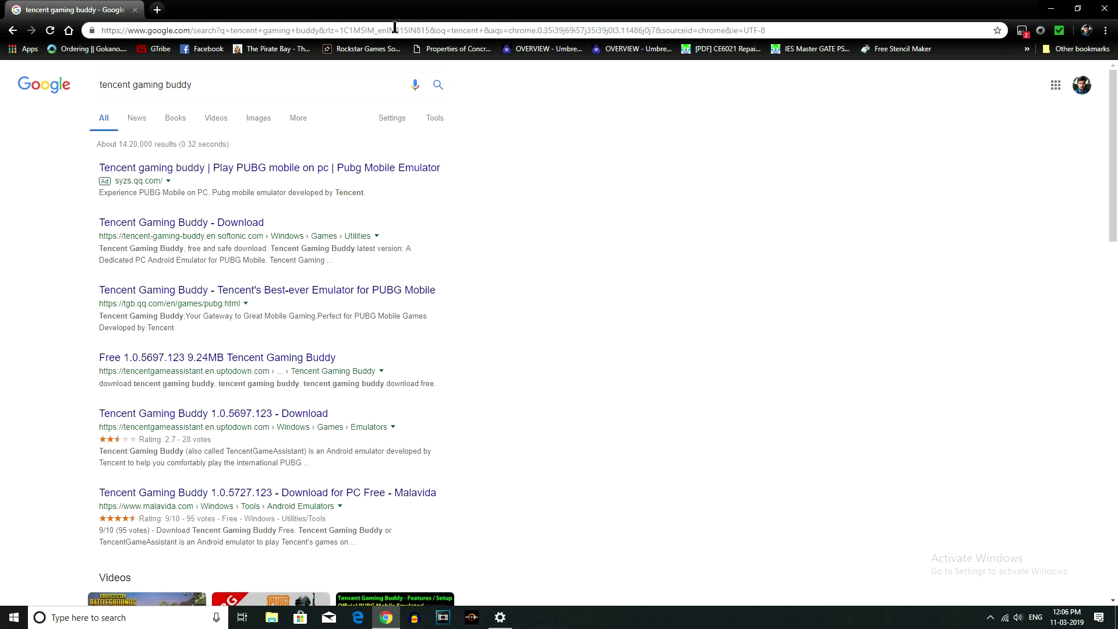
Visit the Softonic download page, dismiss its popup, and return to the search results.
left_click(194, 230)
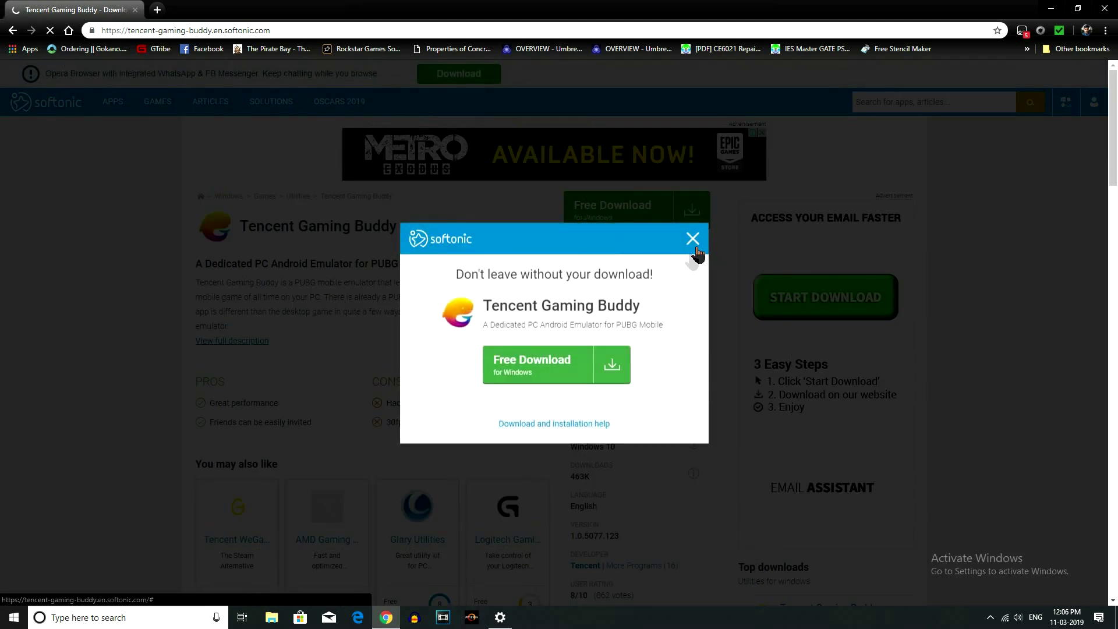
left_click(697, 237)
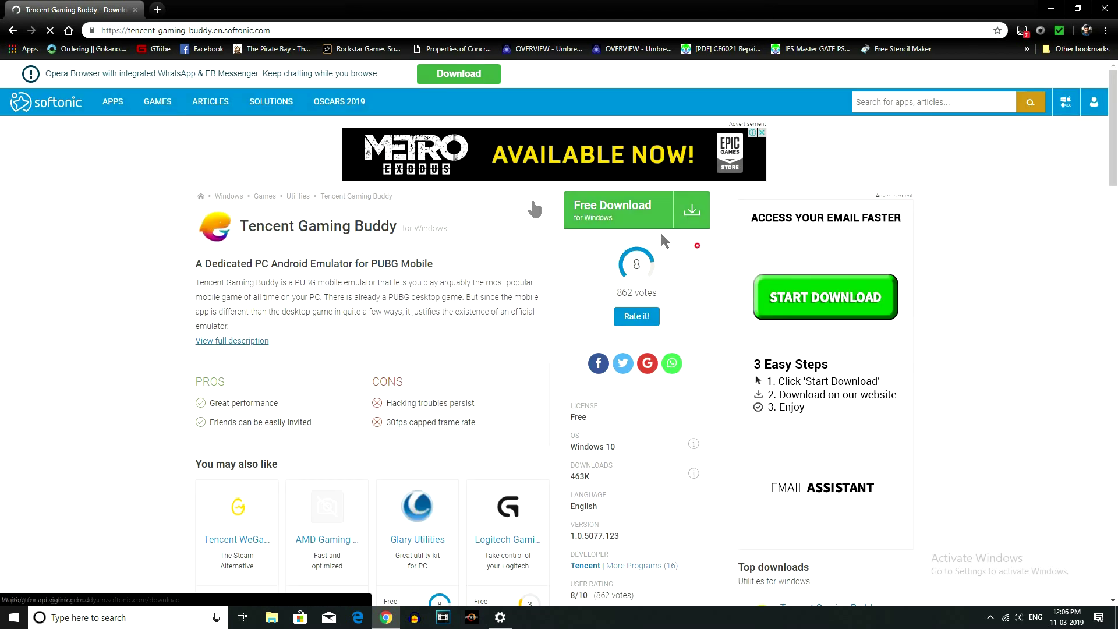
left_click(12, 30)
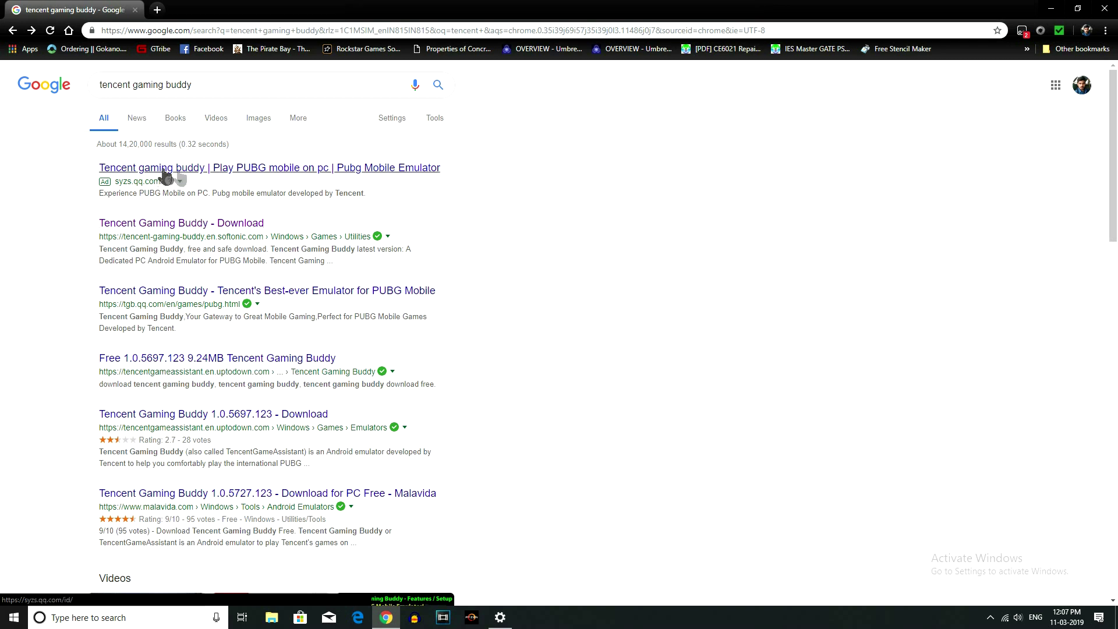
Download the GameDownload installer from the official Tencent Gaming Buddy site and show it in its folder.
left_click(208, 170)
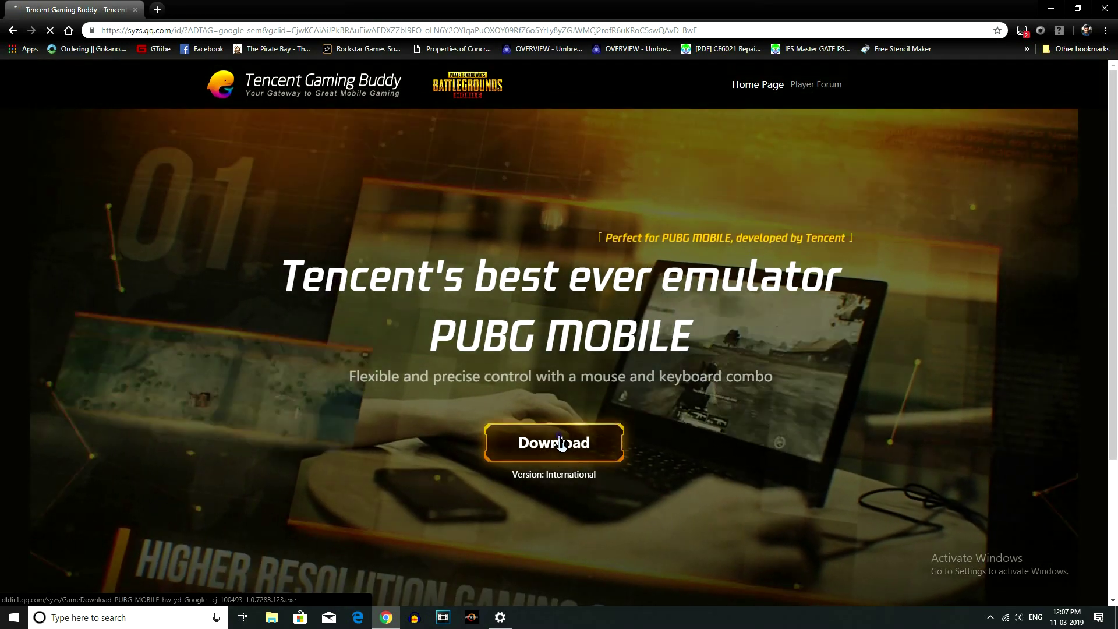
left_click(561, 444)
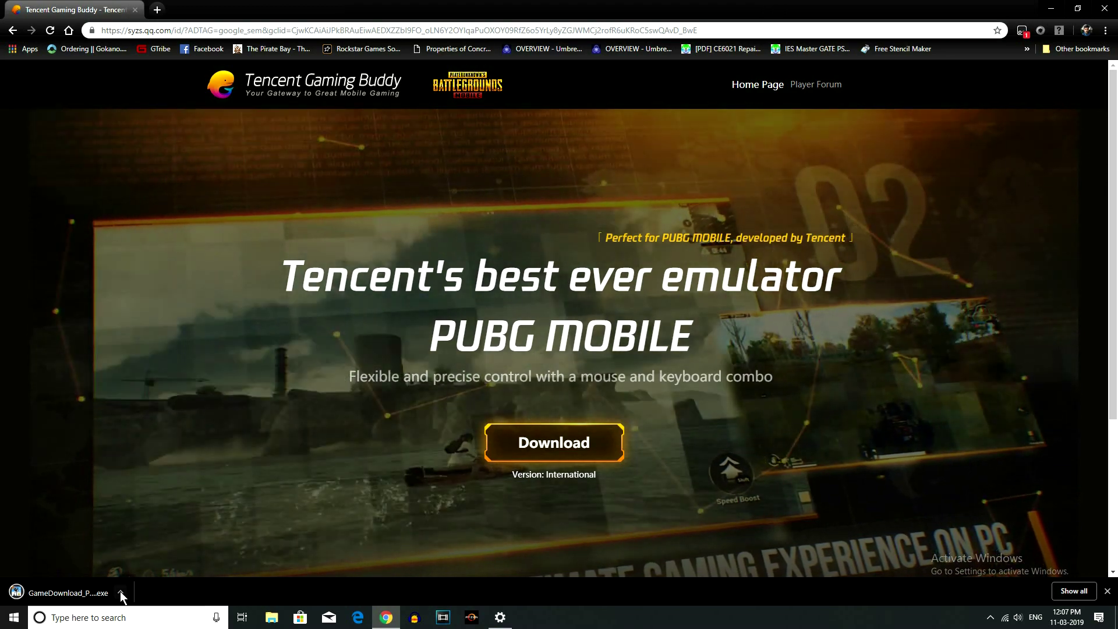
left_click(120, 592)
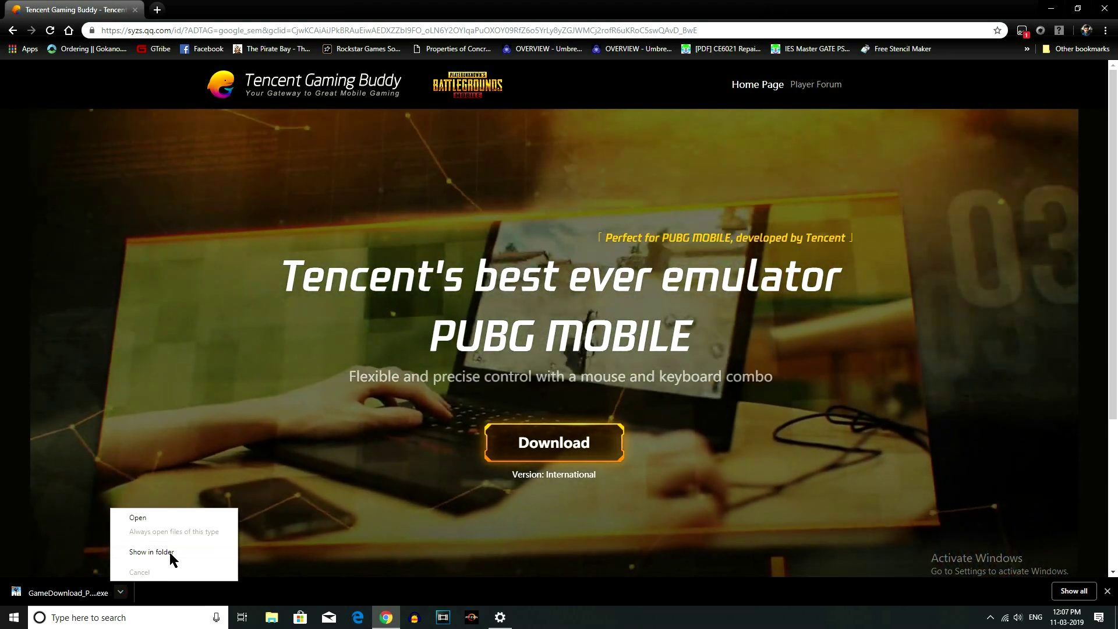
left_click(170, 552)
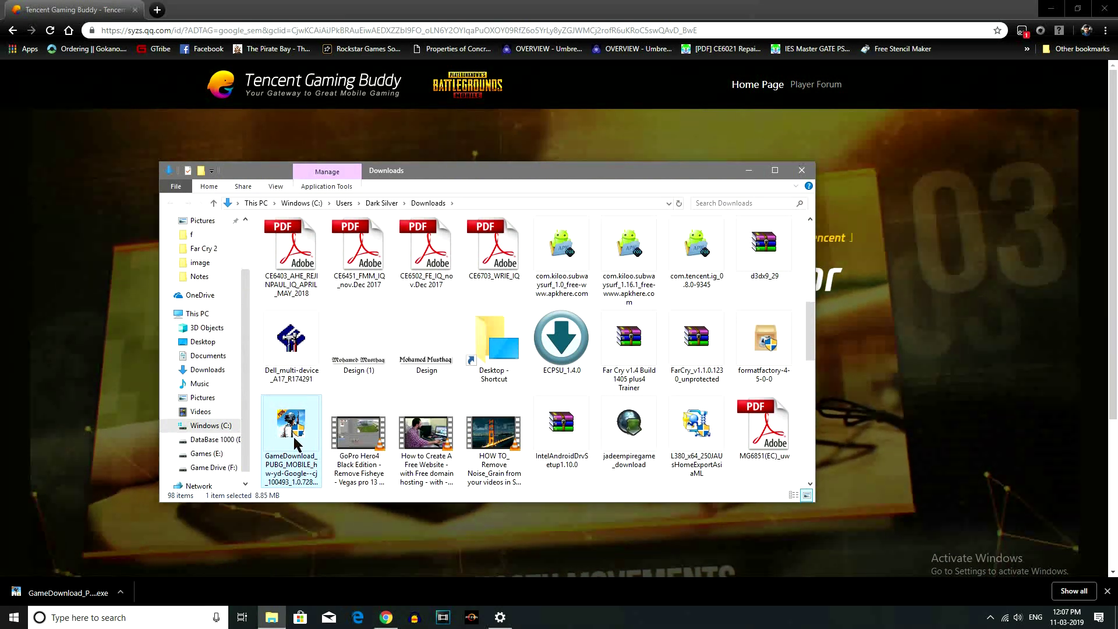
Run the GameDownload installer and install, minimizing Downloads and closing Chrome while it finishes.
double_click(294, 441)
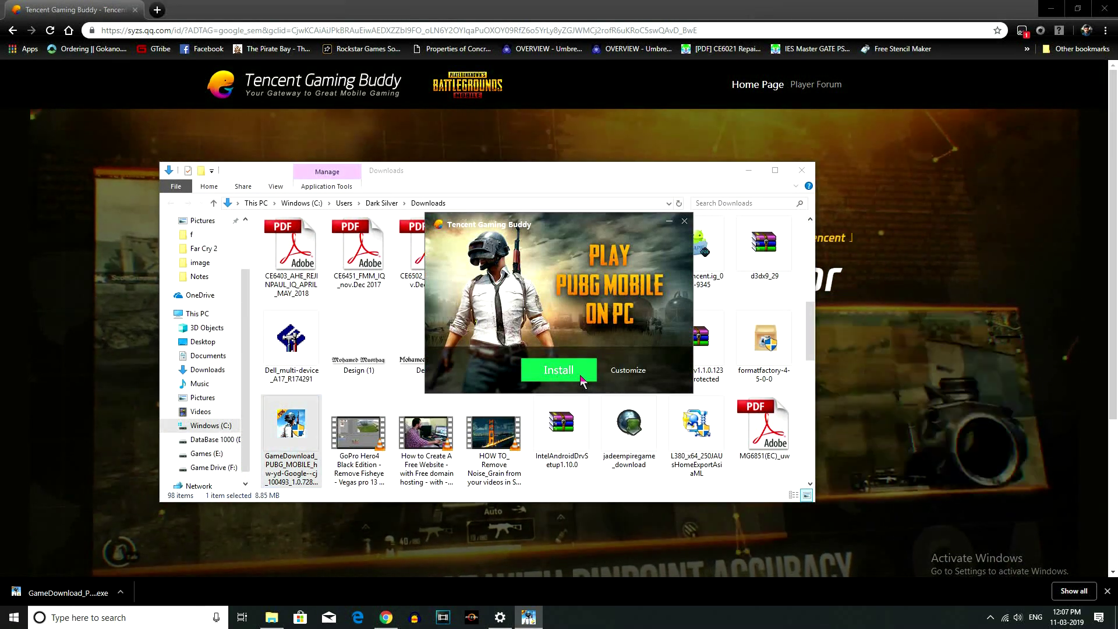
left_click(558, 369)
left_click(750, 173)
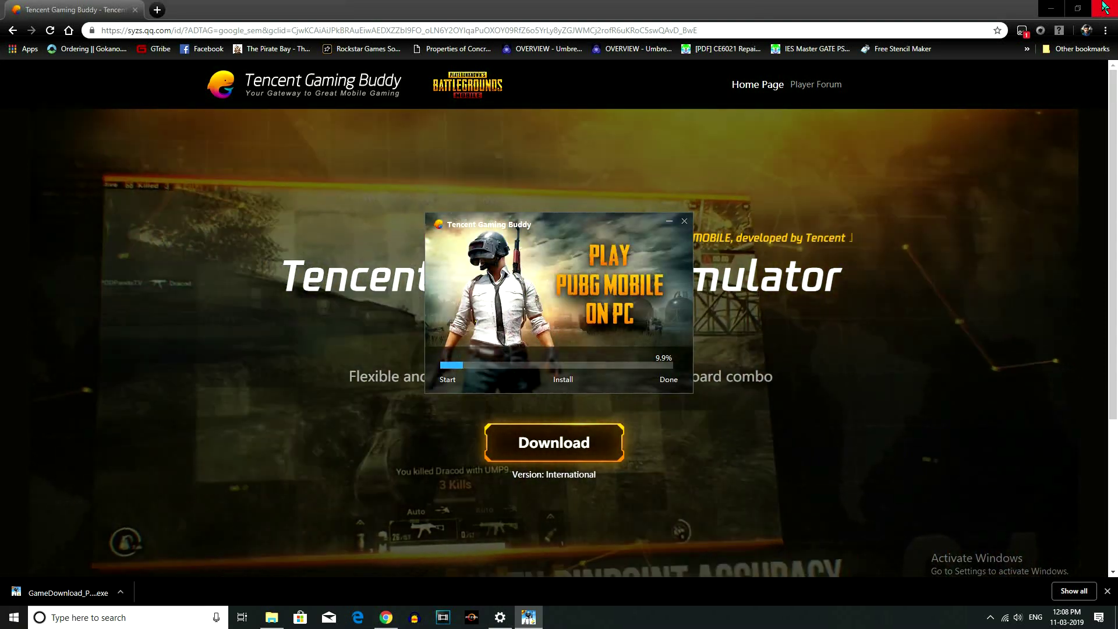
left_click(1104, 7)
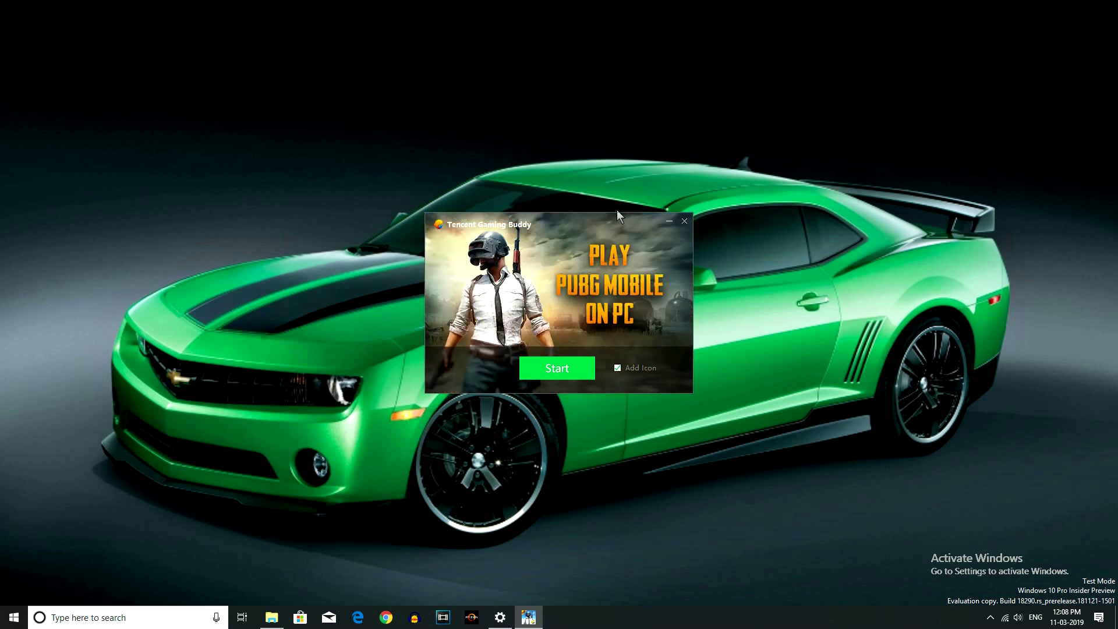
Start Tencent Gaming Buddy from the finished installer.
left_click(570, 366)
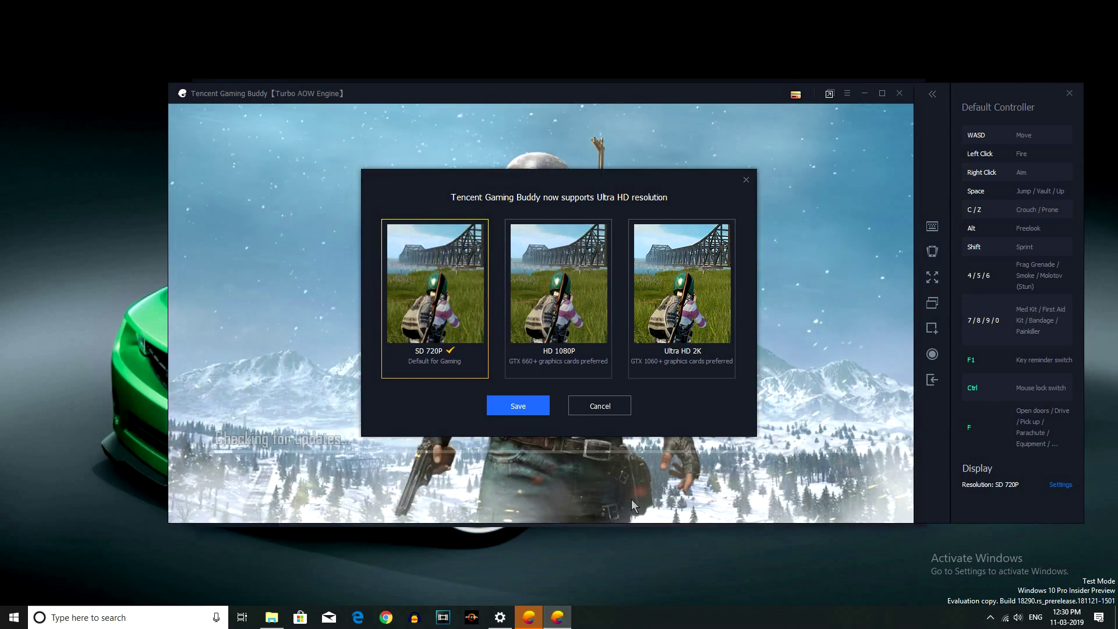
Save Ultra HD 2K as the game resolution and restart PUBG Mobile to apply it.
left_click(692, 353)
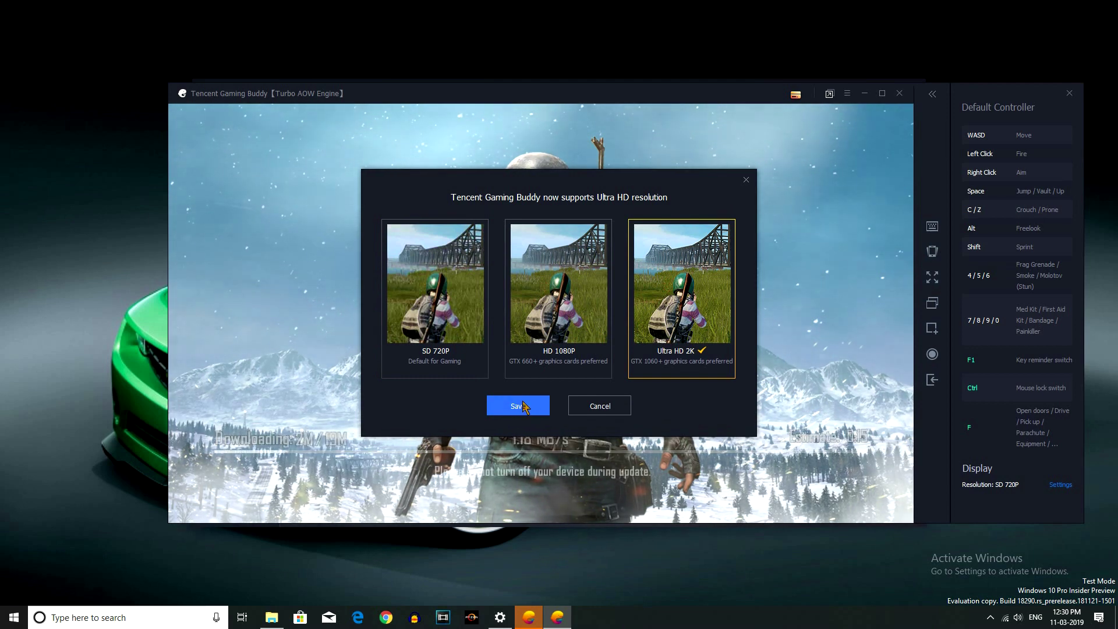
left_click(518, 406)
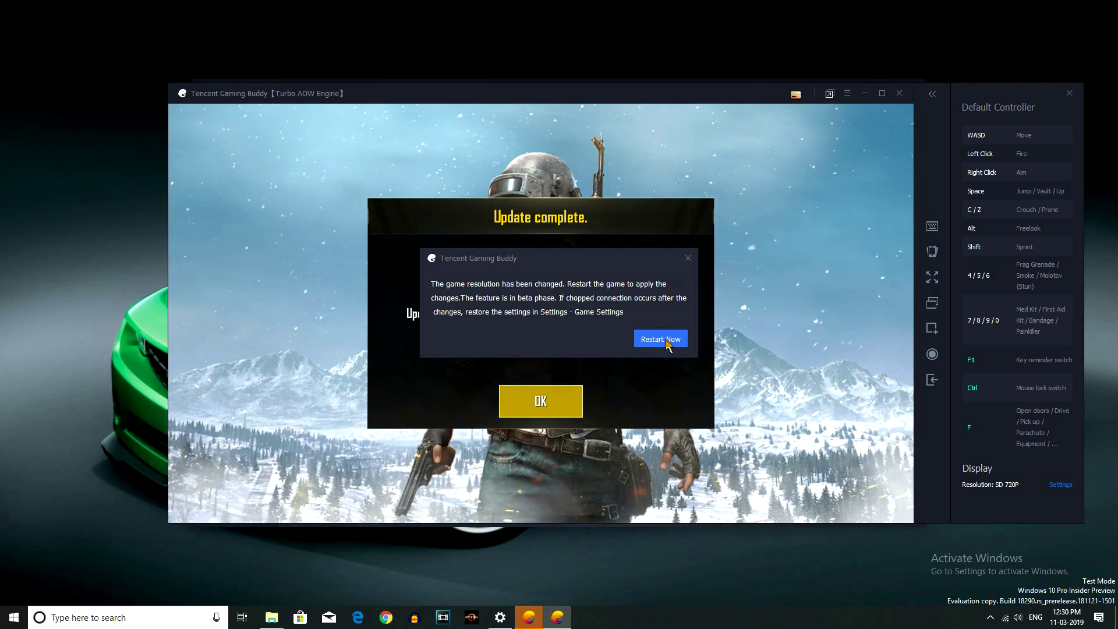
left_click(666, 341)
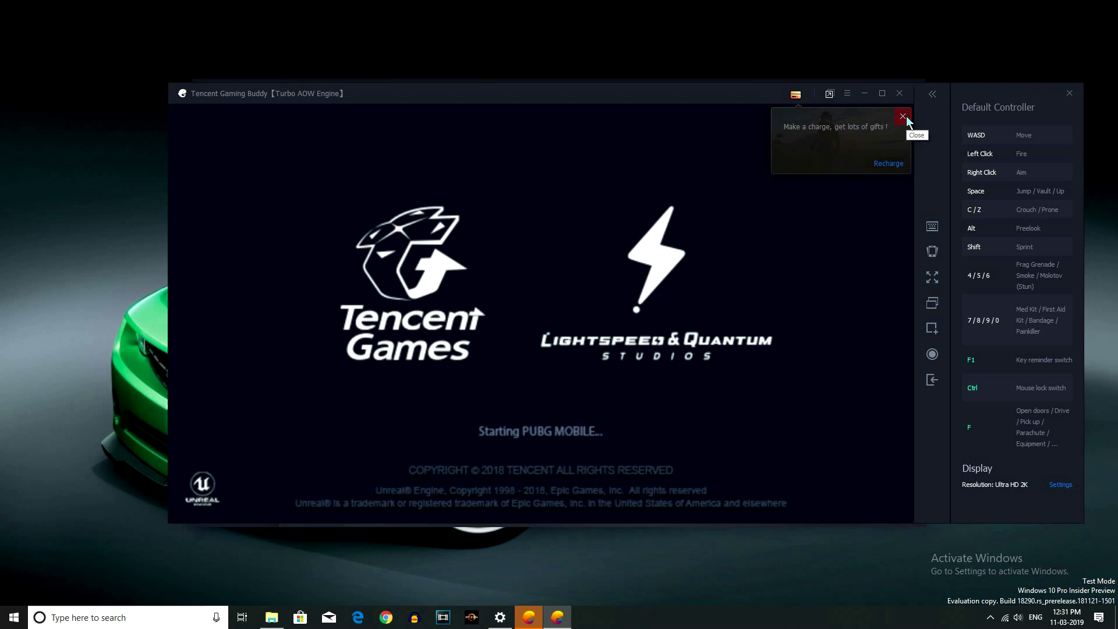
Close the 'Make a charge' offer, then move and maximize the emulator window.
left_click(903, 117)
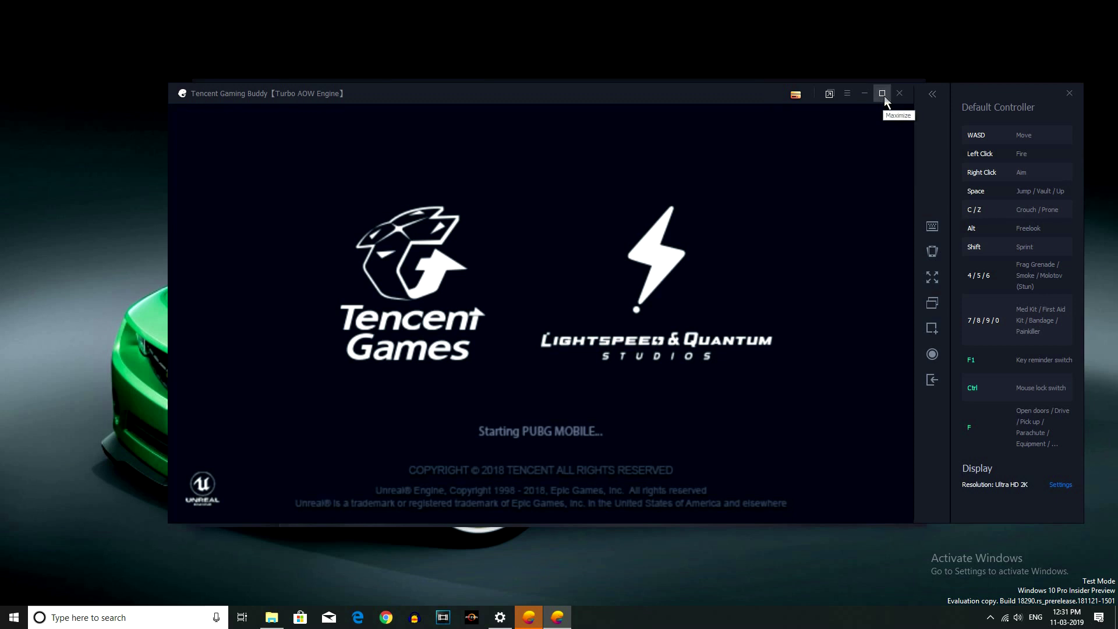
left_click(529, 617)
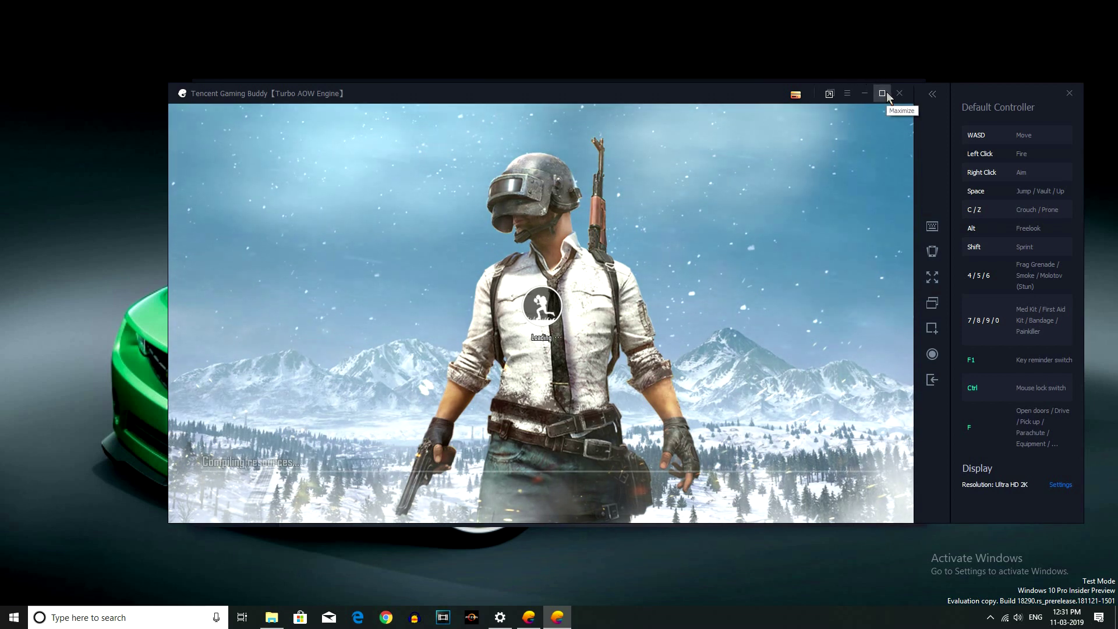
left_click_drag(749, 92, 686, 74)
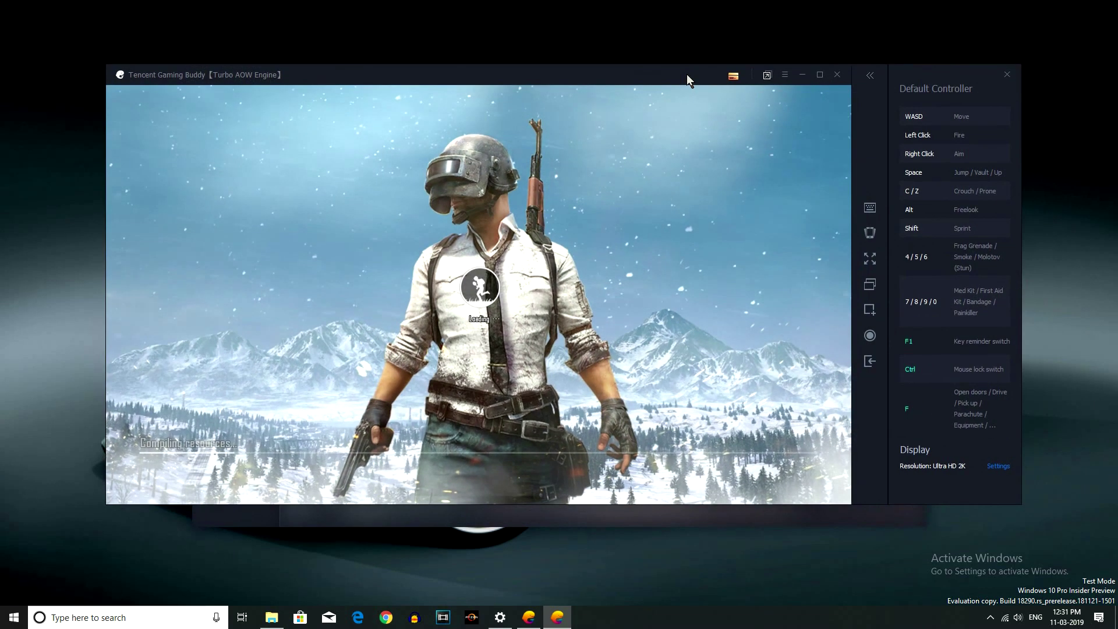
left_click(819, 74)
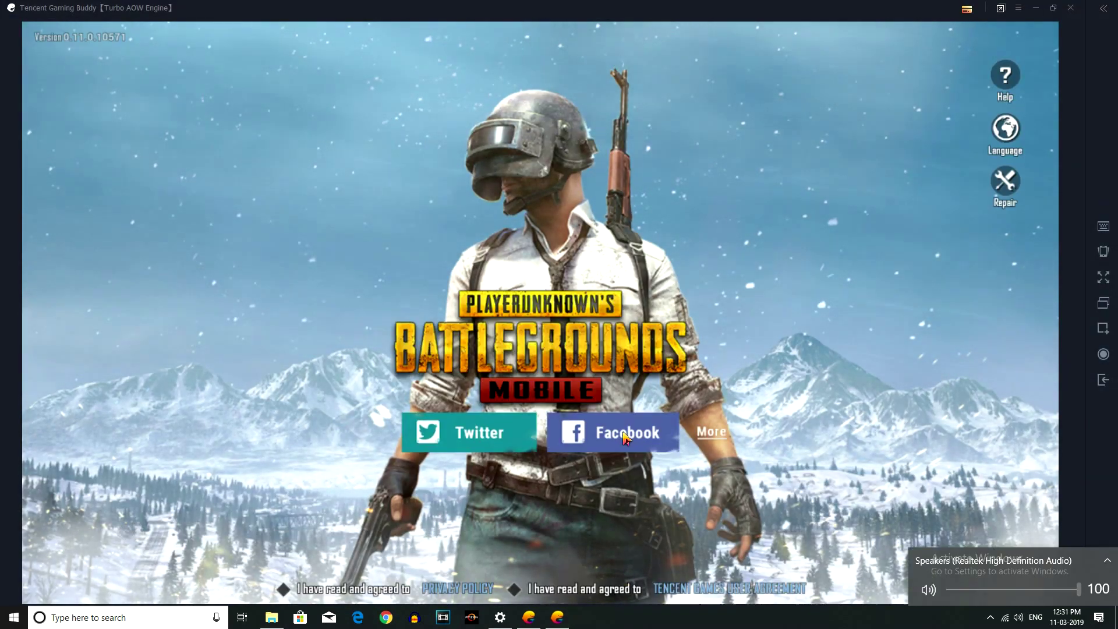
Choose Facebook sign-in and accept the Privacy Policy and EULA.
left_click(624, 437)
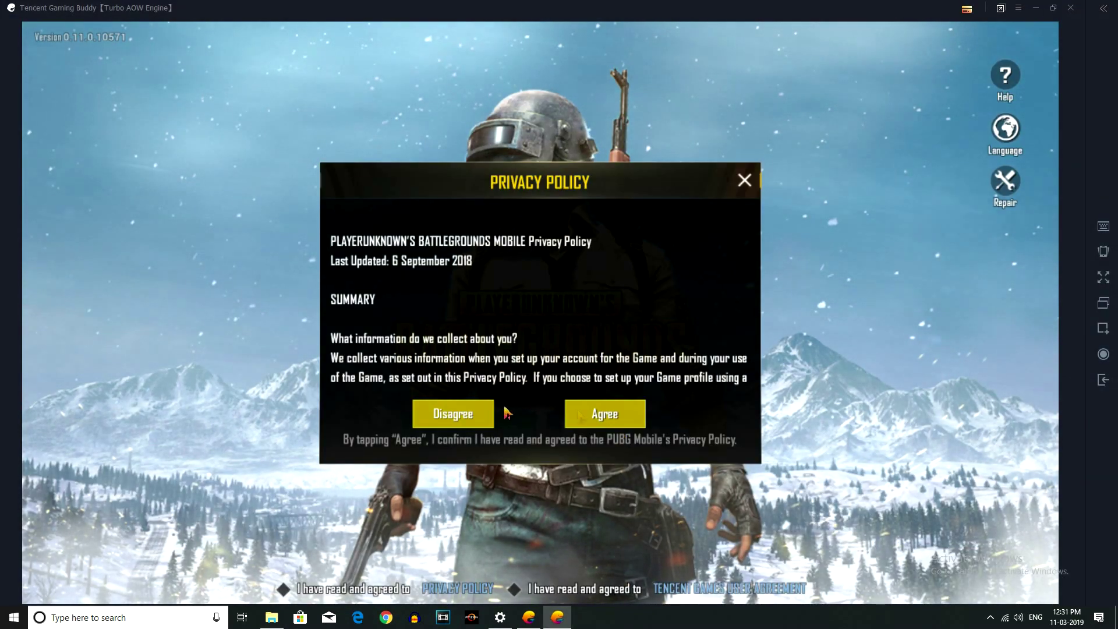
left_click(579, 415)
left_click(599, 418)
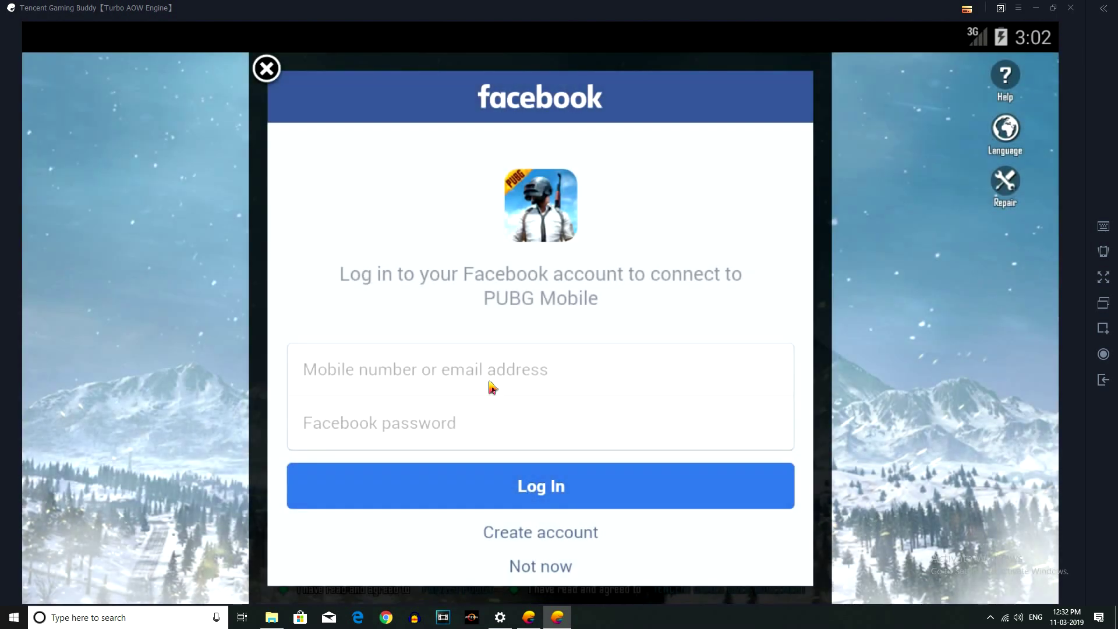
Enter the Facebook account e-mail and password, log in, and continue with the linked account.
left_click(462, 389)
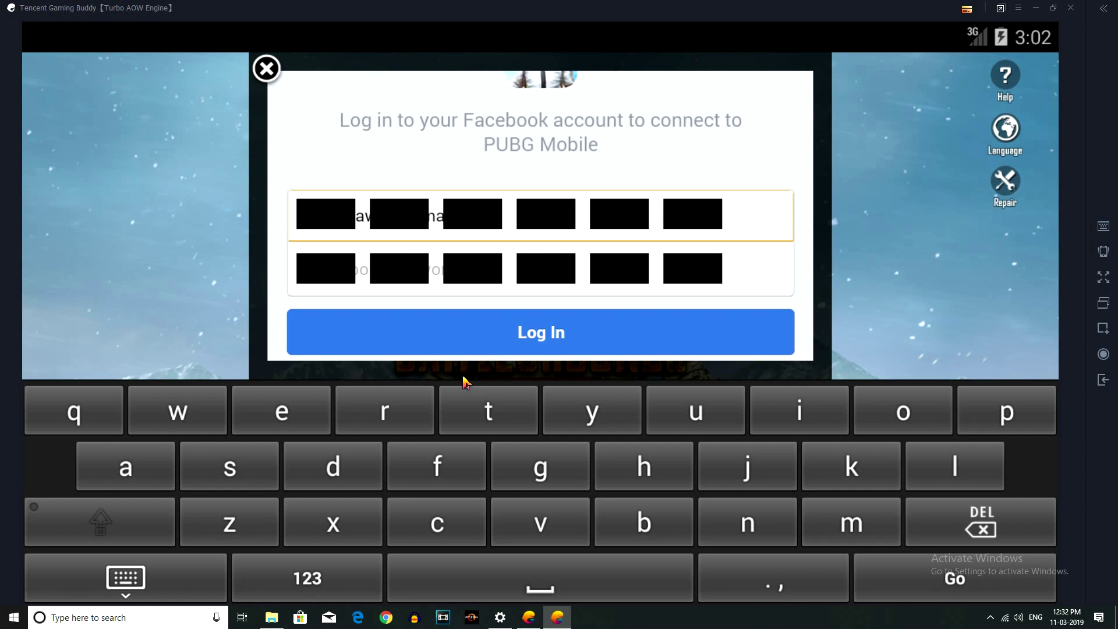
key("Tab")
key("ctrl+v")
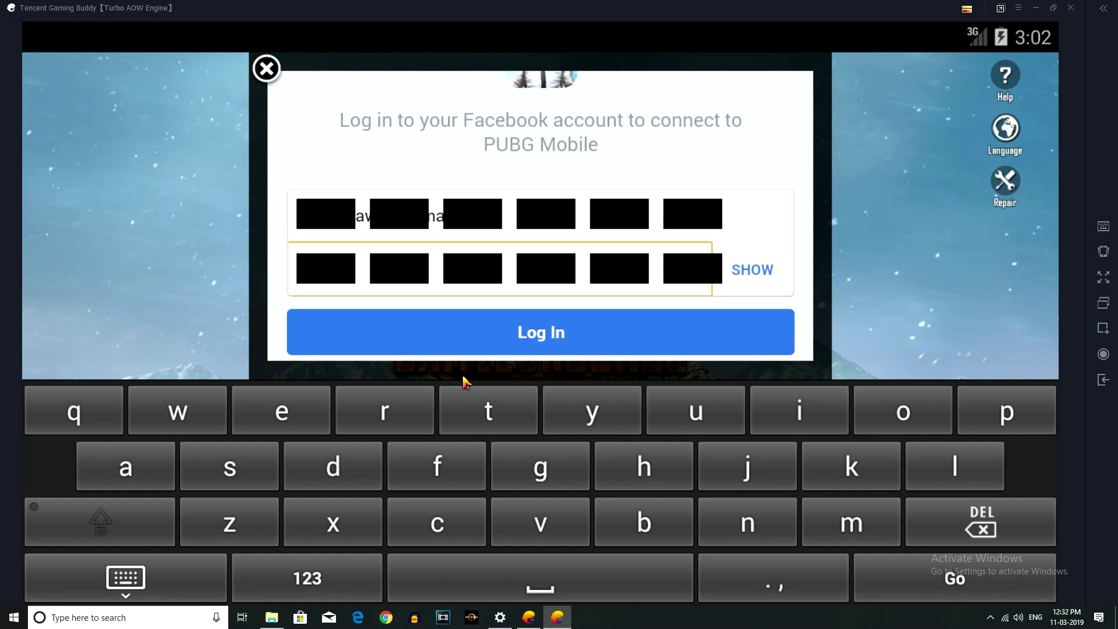
left_click(643, 326)
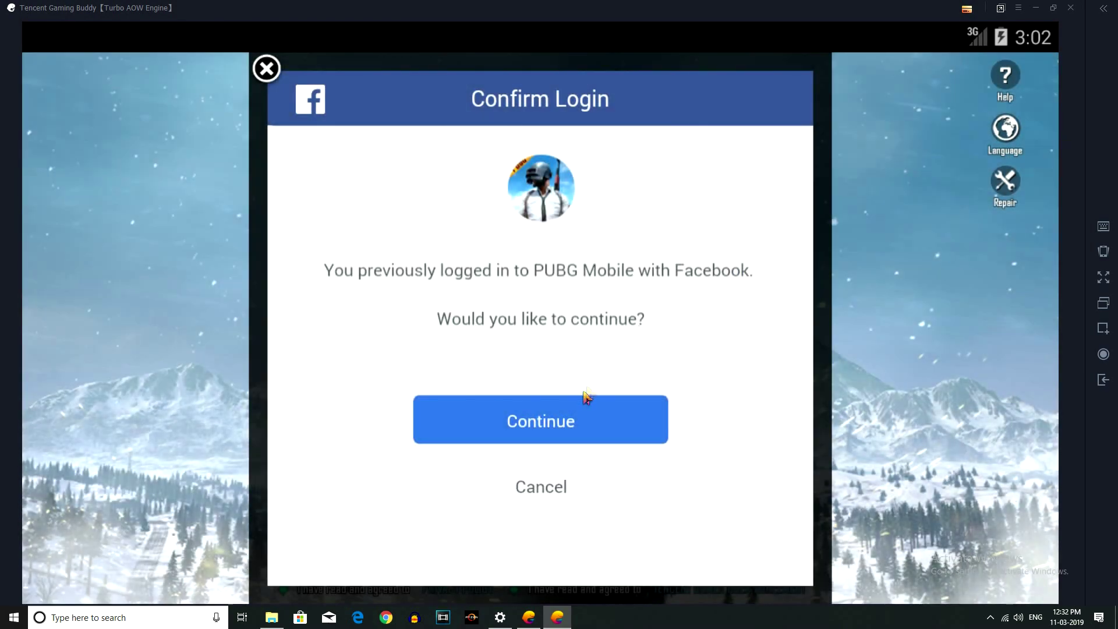
left_click(574, 415)
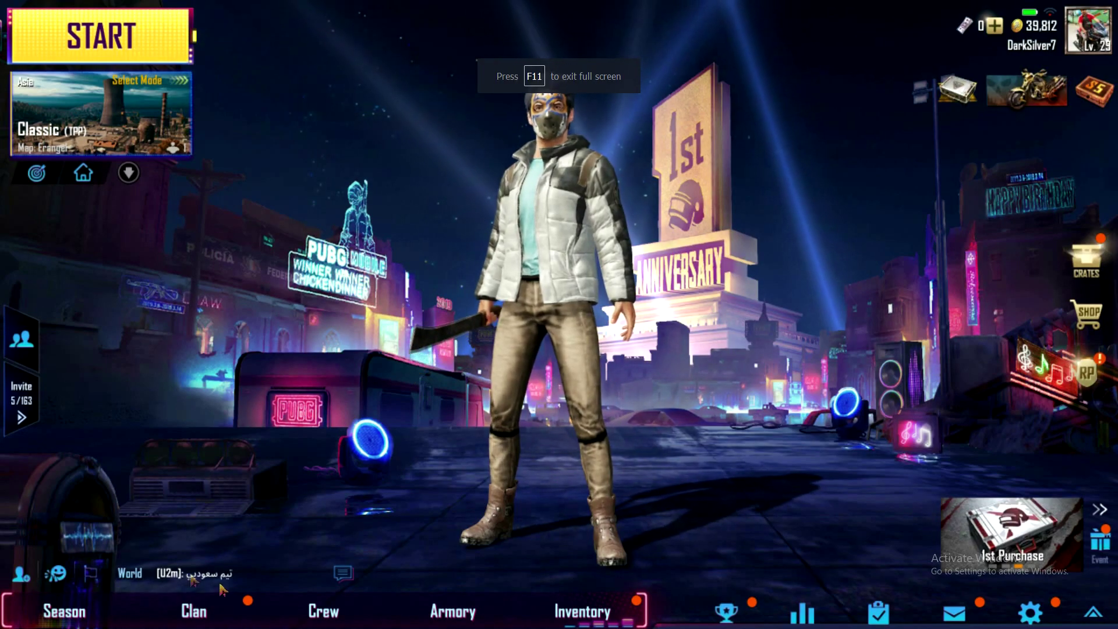
Open Controls > Customize in the game settings and exit full screen with F11.
left_click(1027, 611)
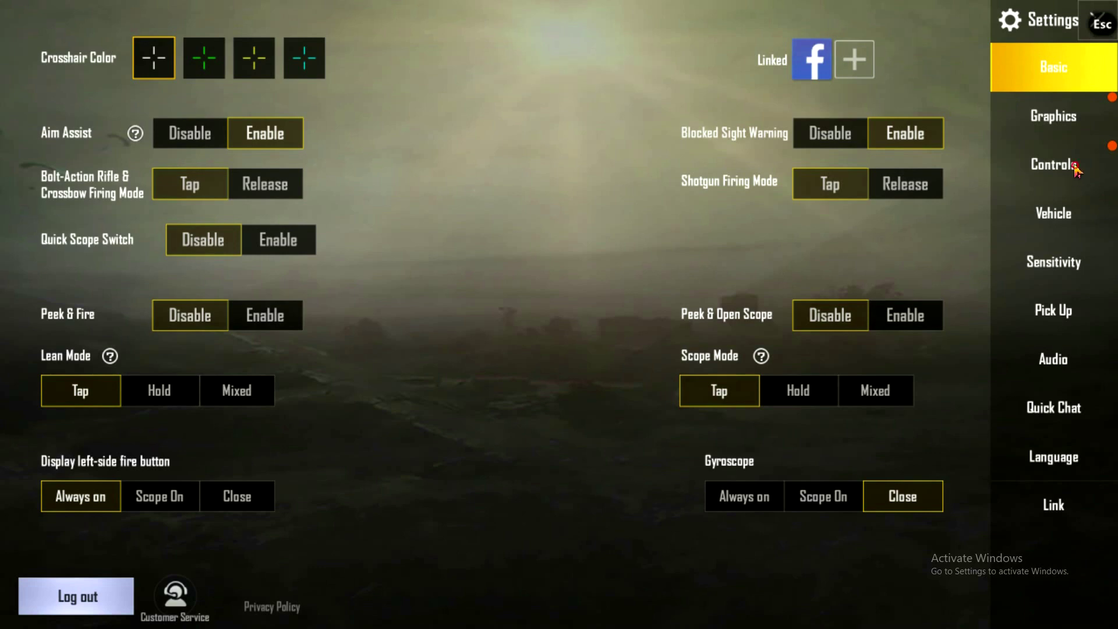
left_click(1055, 165)
left_click(108, 597)
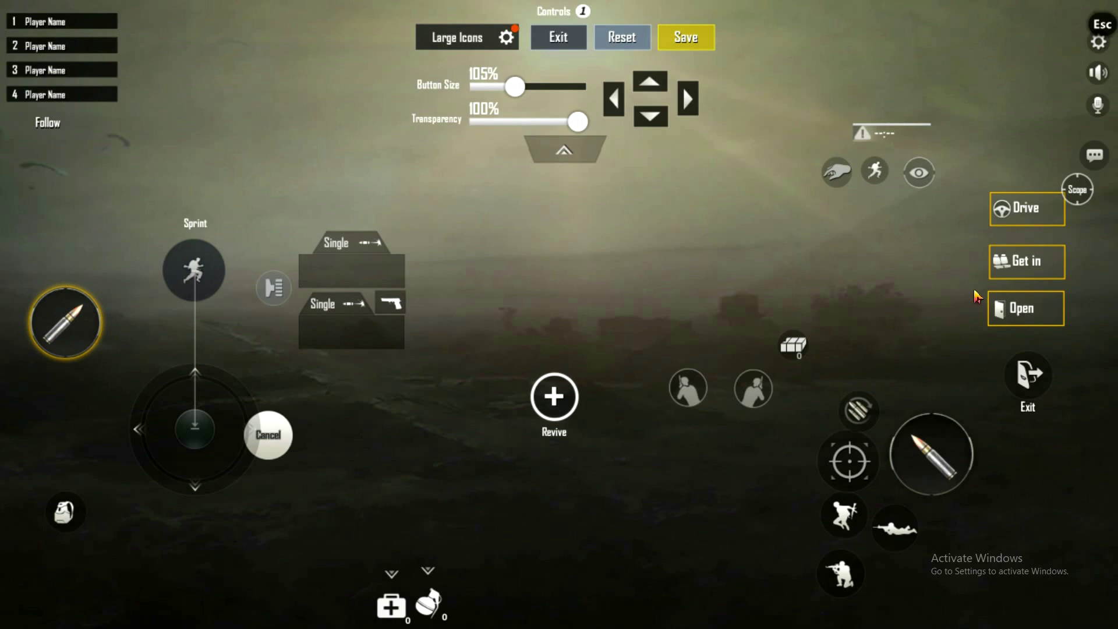
key("F11")
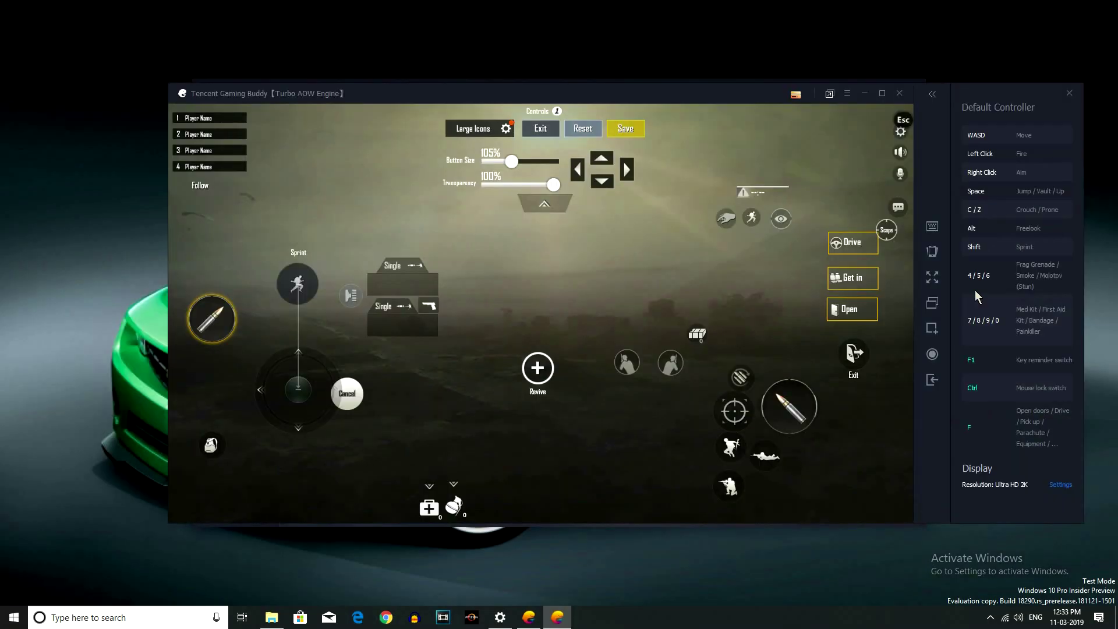
Restore and shift the emulator window left, then start a Classic (TPP) match from the lobby.
left_click(882, 93)
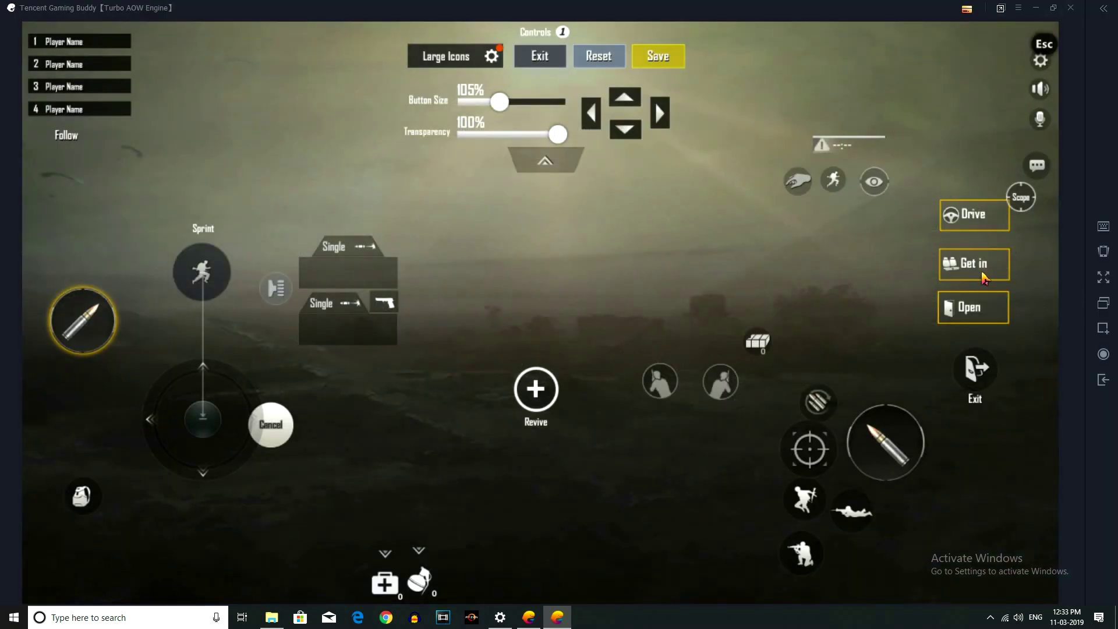
left_click(1104, 227)
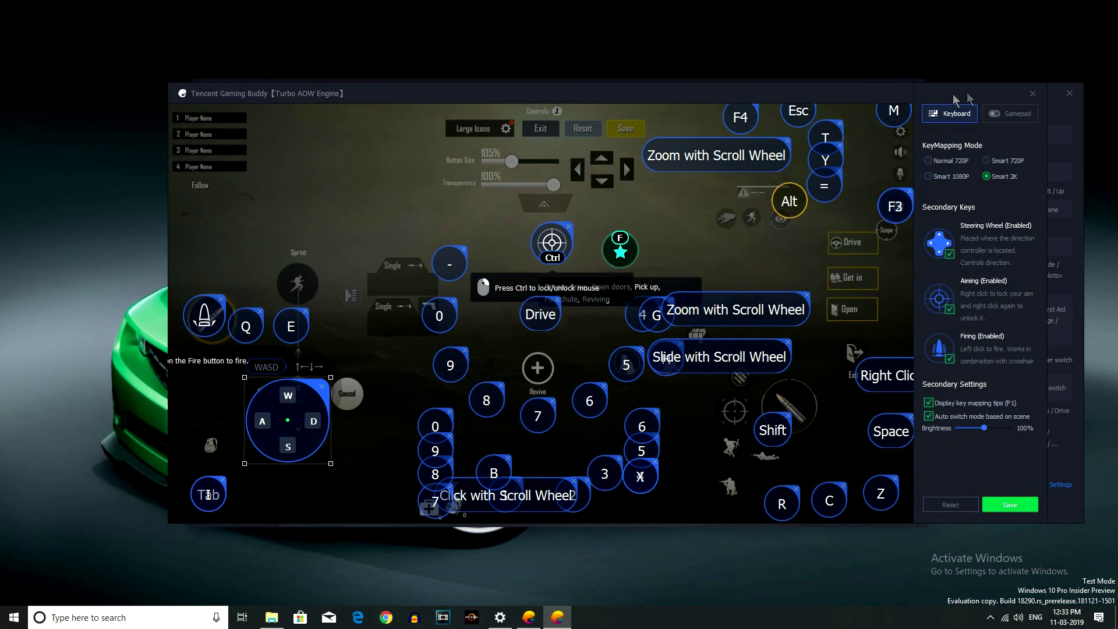
left_click_drag(954, 93, 900, 92)
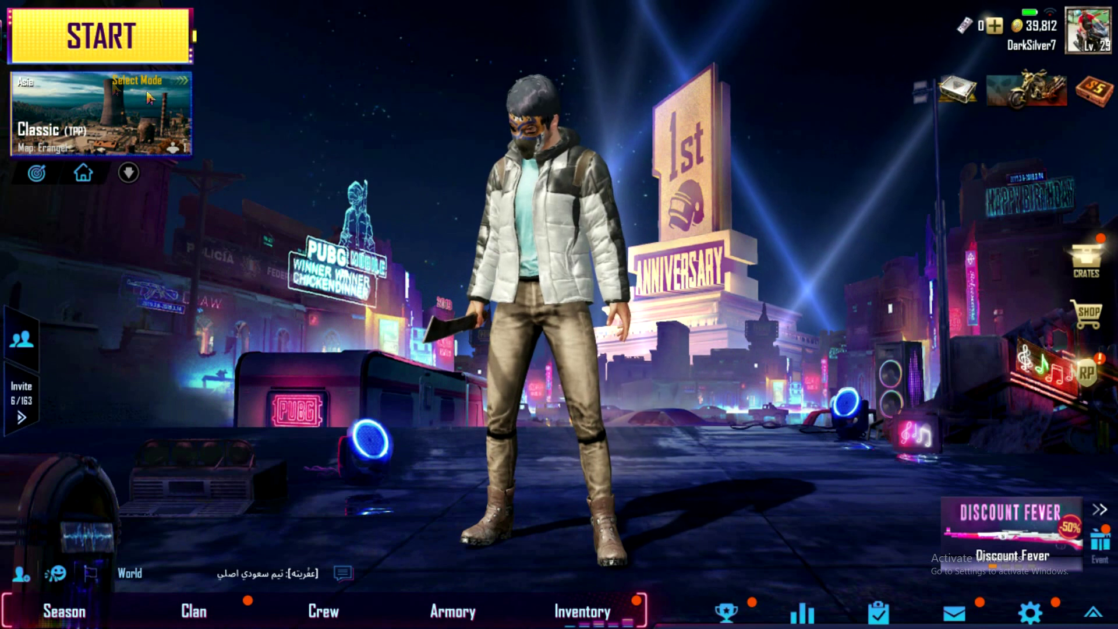
left_click(95, 59)
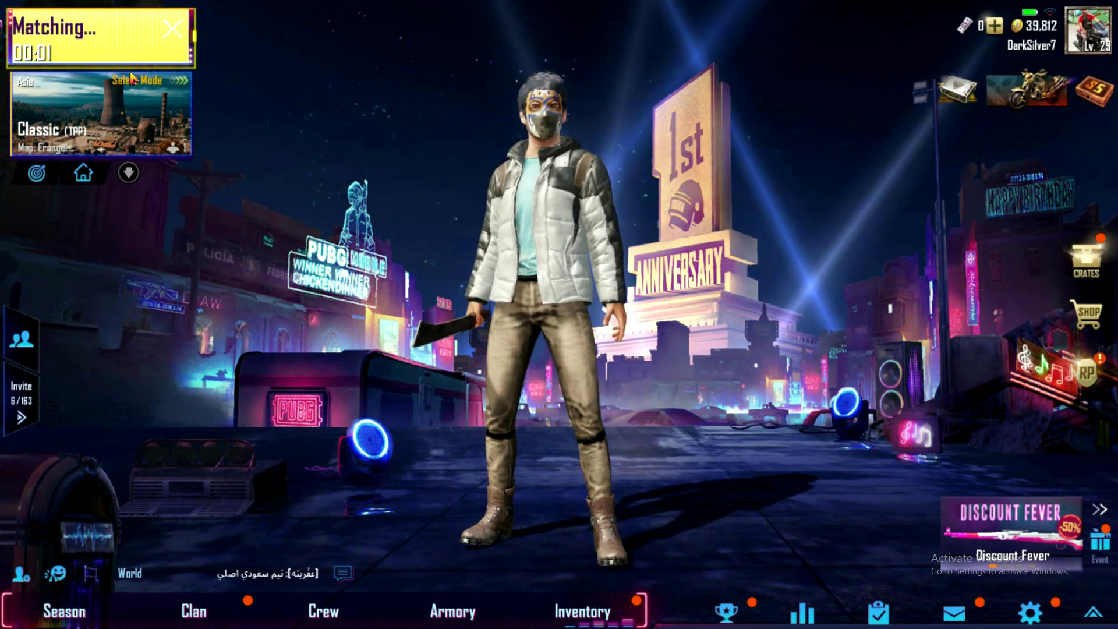